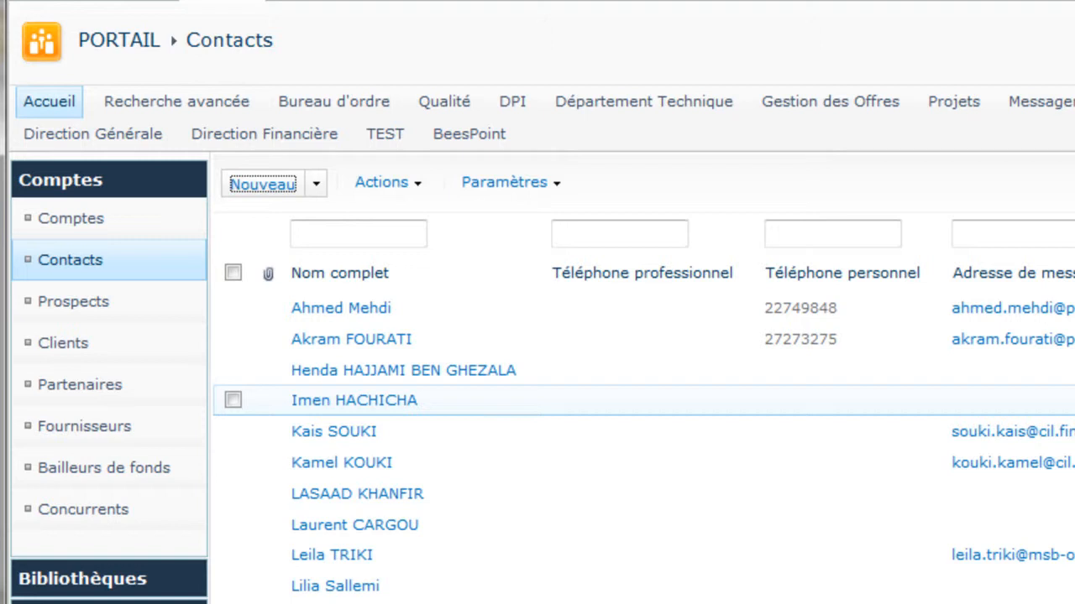
- Start a new contact and set its account to BeesPoint Tunisie, the partner company in Tunisia
click(261, 184)
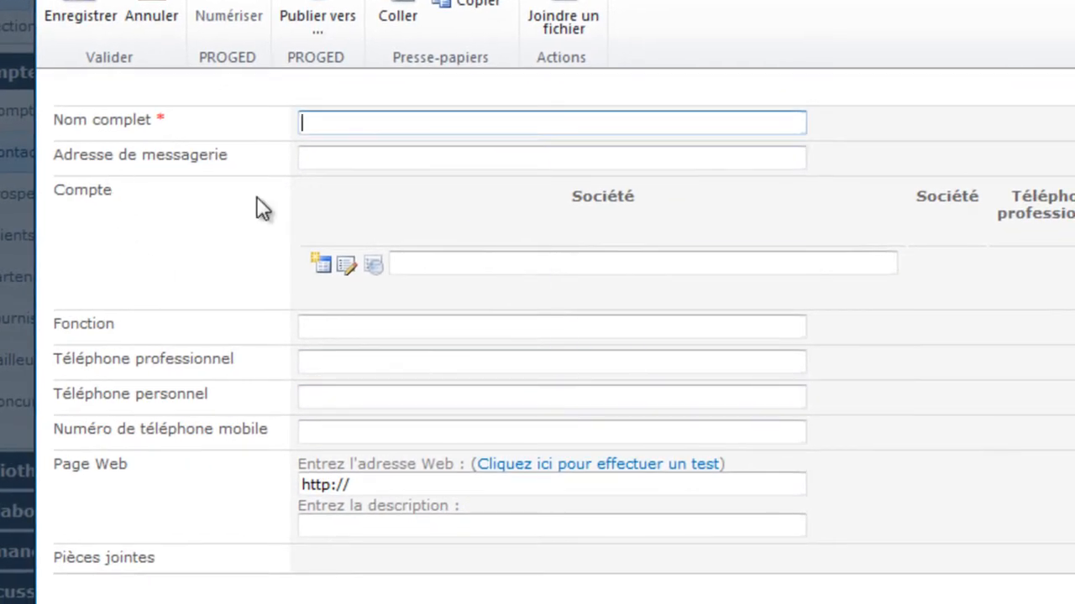
click(424, 262)
text(bee)
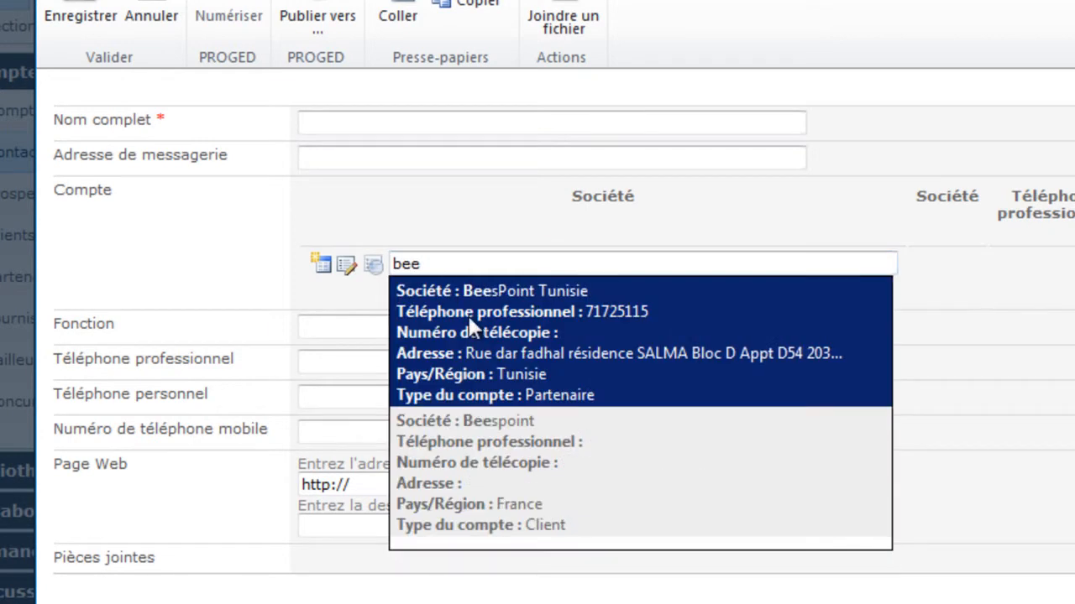
click(471, 325)
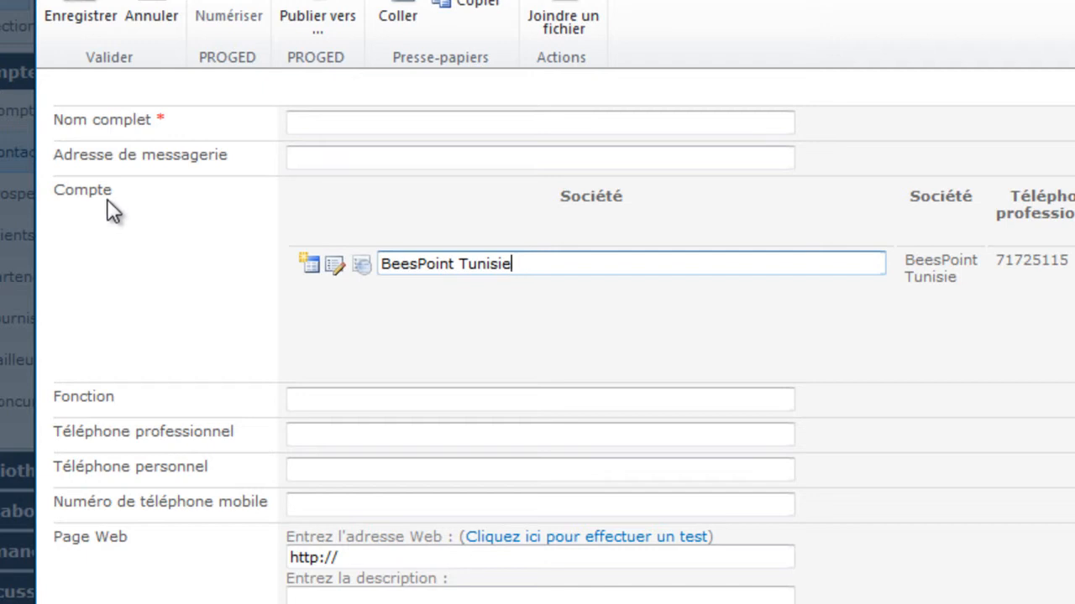
- Explore the create, edit and view options for the linked BeesPoint Tunisie account, including adding a contact from its related contacts
click(311, 265)
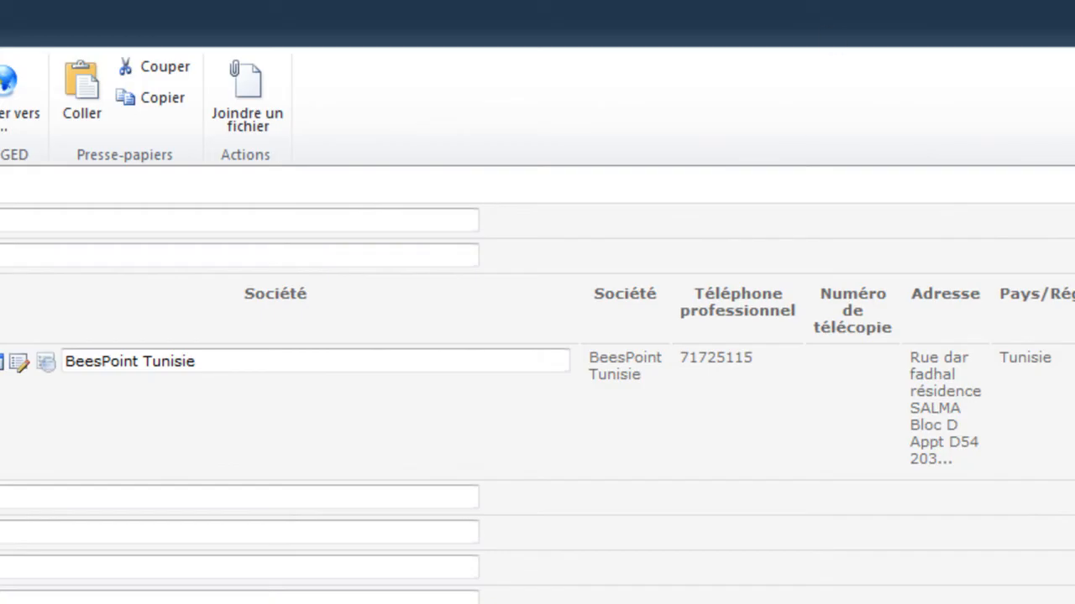
click(18, 363)
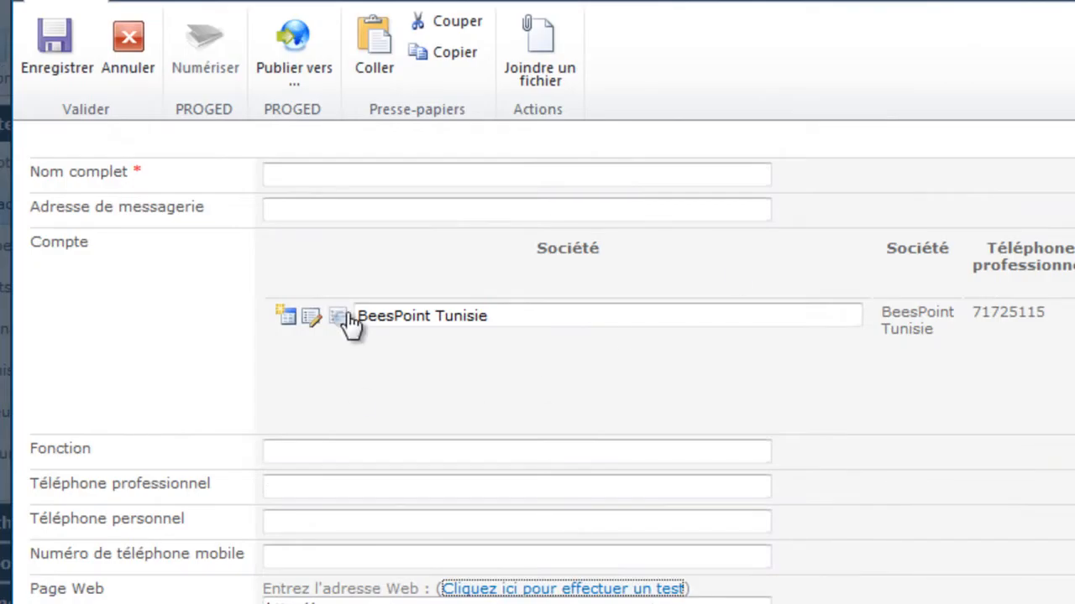
click(342, 312)
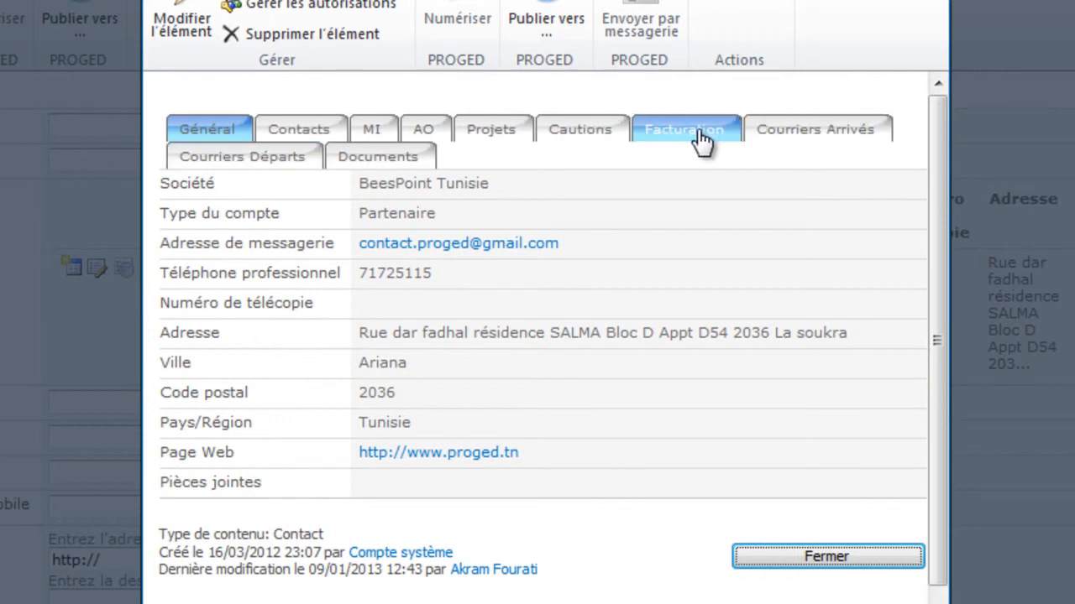
click(290, 130)
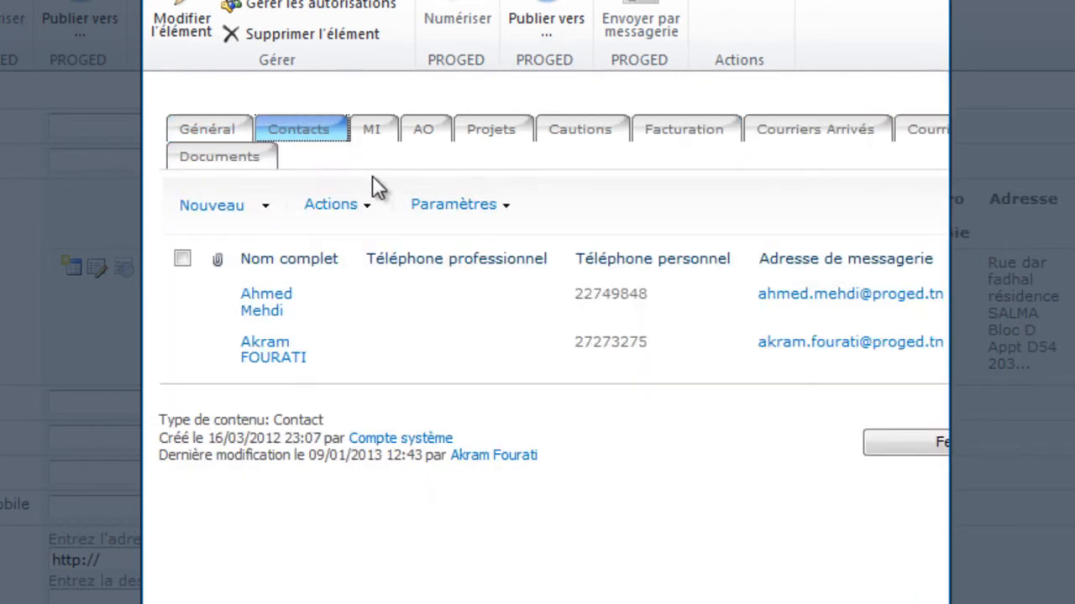
click(225, 210)
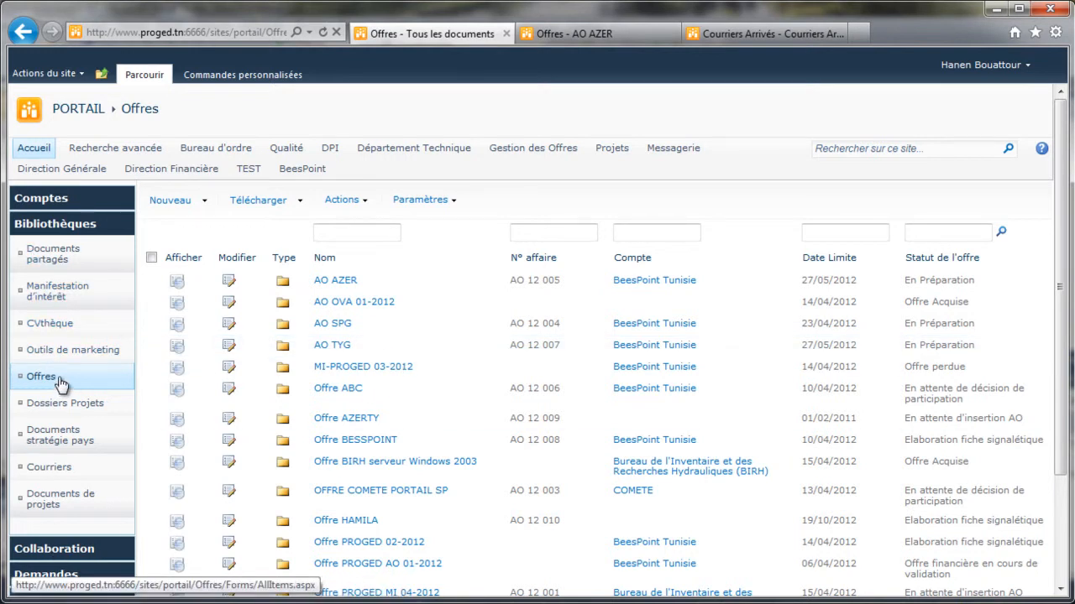
- View the ALPHA_ENV_ENT_3 document in the Offres library and examine its preview, details and related project
scroll(339, 356, down, 3)
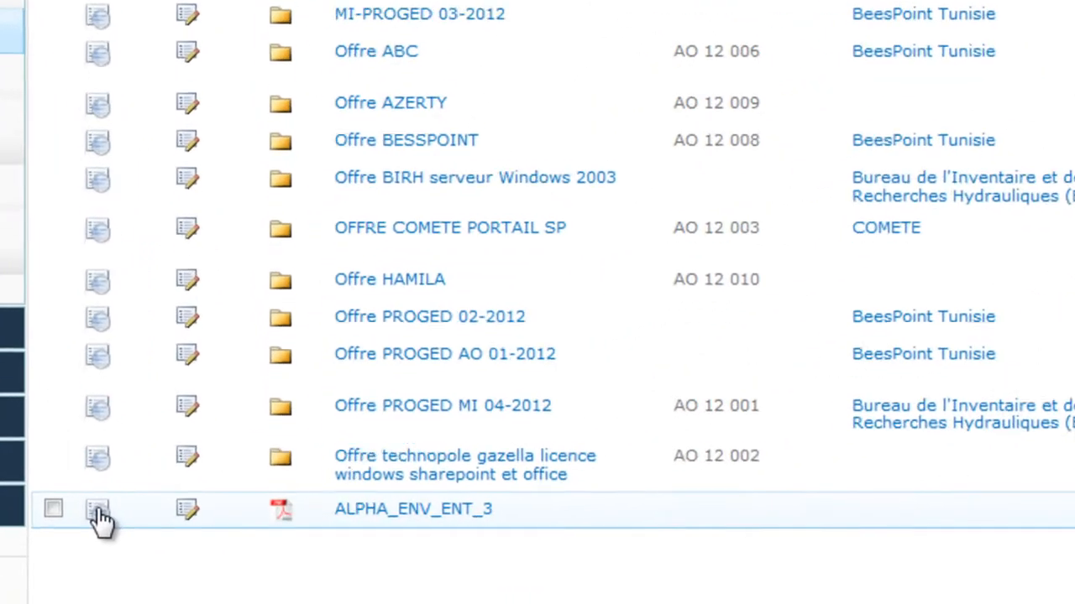
click(98, 512)
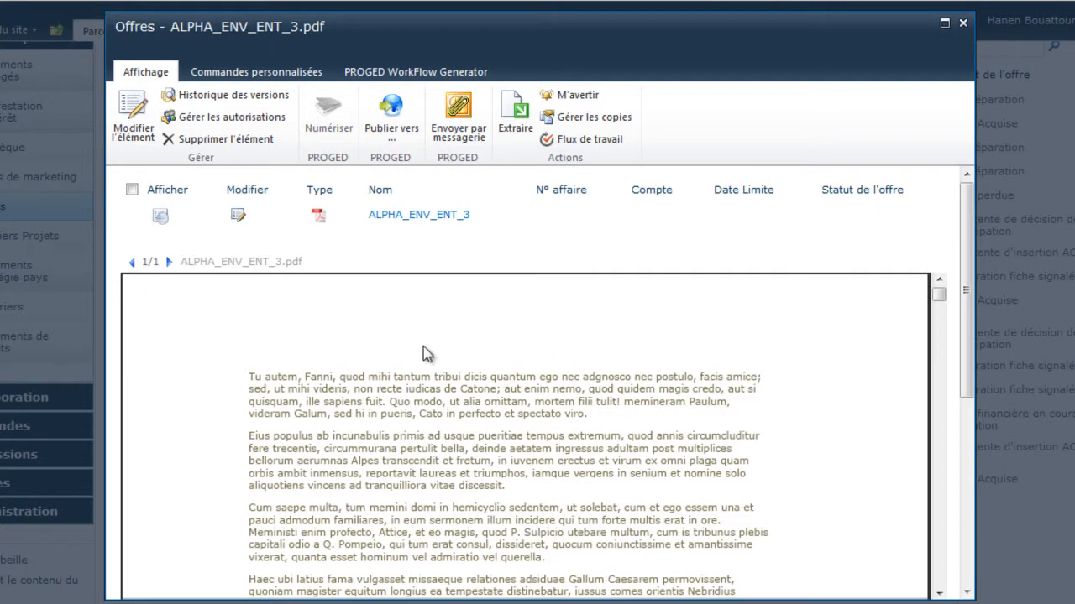
scroll(440, 344, down, 3)
scroll(430, 352, down, 2)
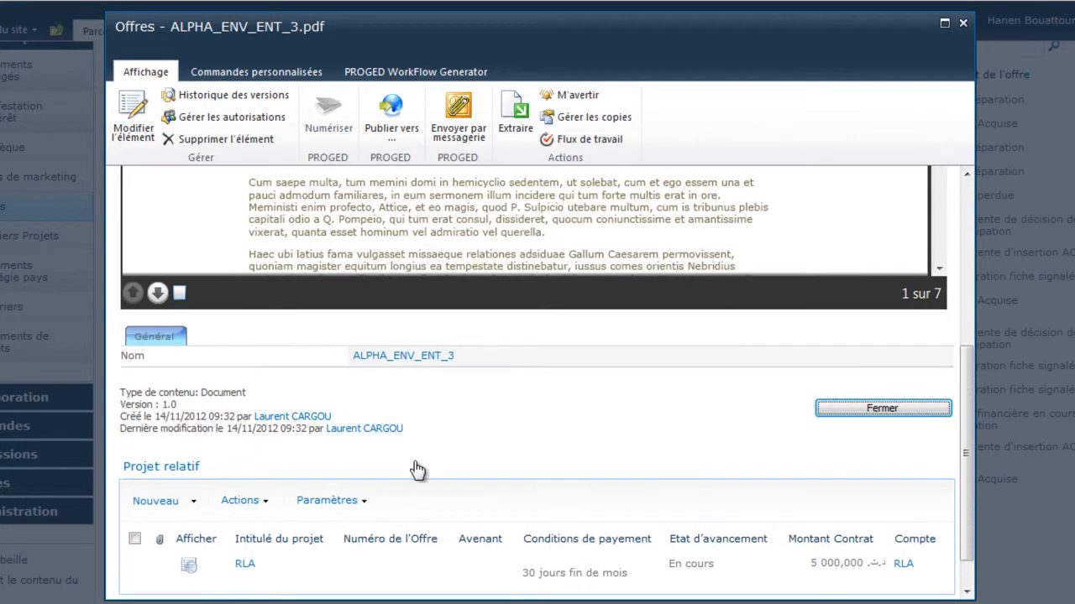
scroll(301, 273, up, 3)
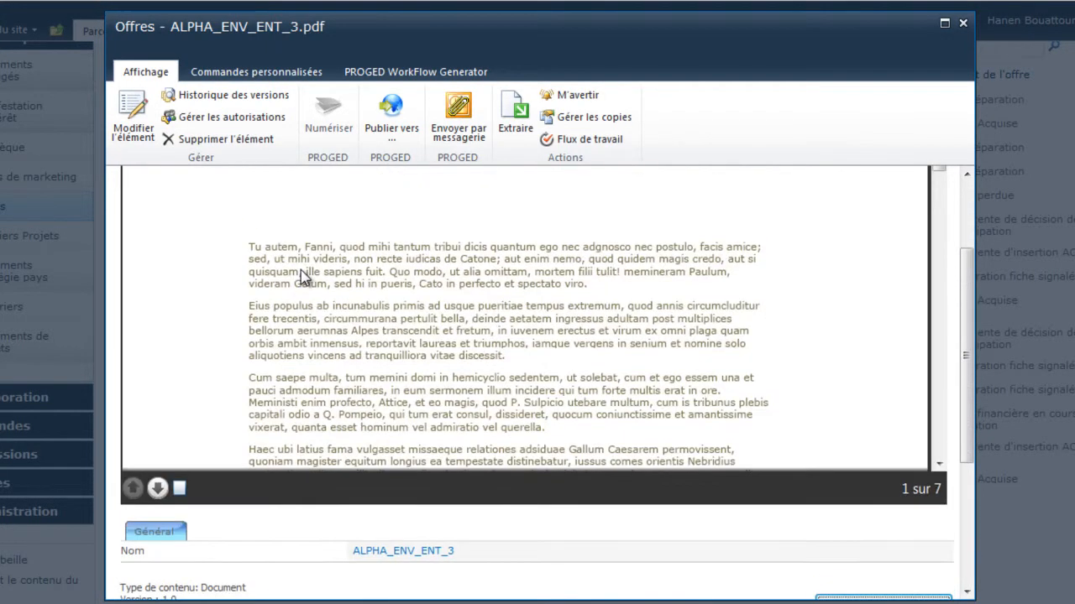
- Page through the ALPHA_ENV_ENT_3 PDF preview and close the document's display form
click(158, 489)
click(158, 489)
click(157, 489)
click(158, 489)
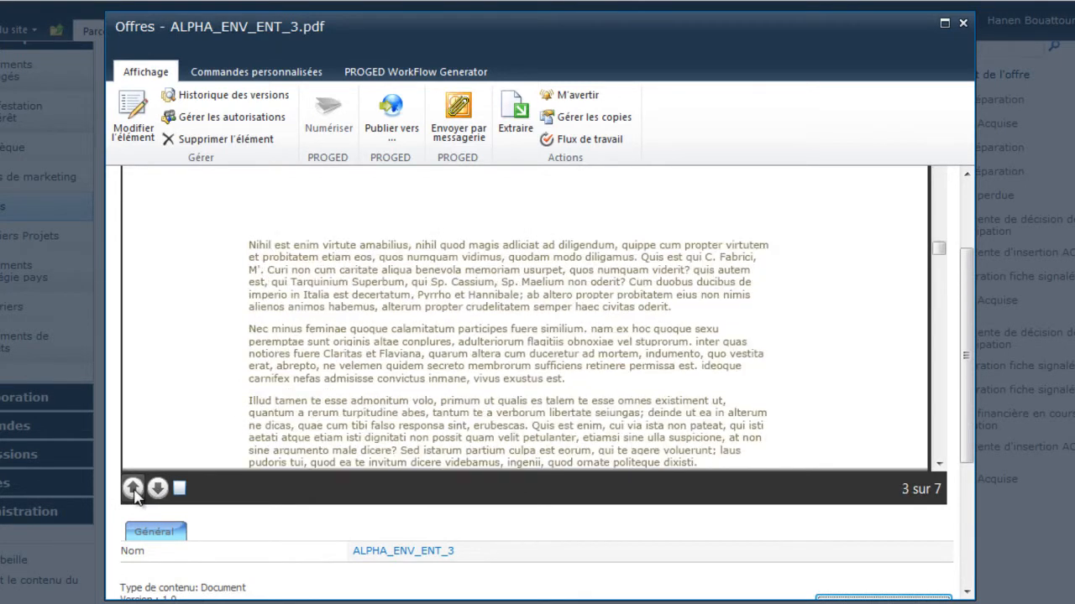
click(158, 488)
click(158, 489)
click(963, 24)
- View the AO AZER offer and examine the preview of its Liste de figures.docx file
scroll(420, 243, up, 2)
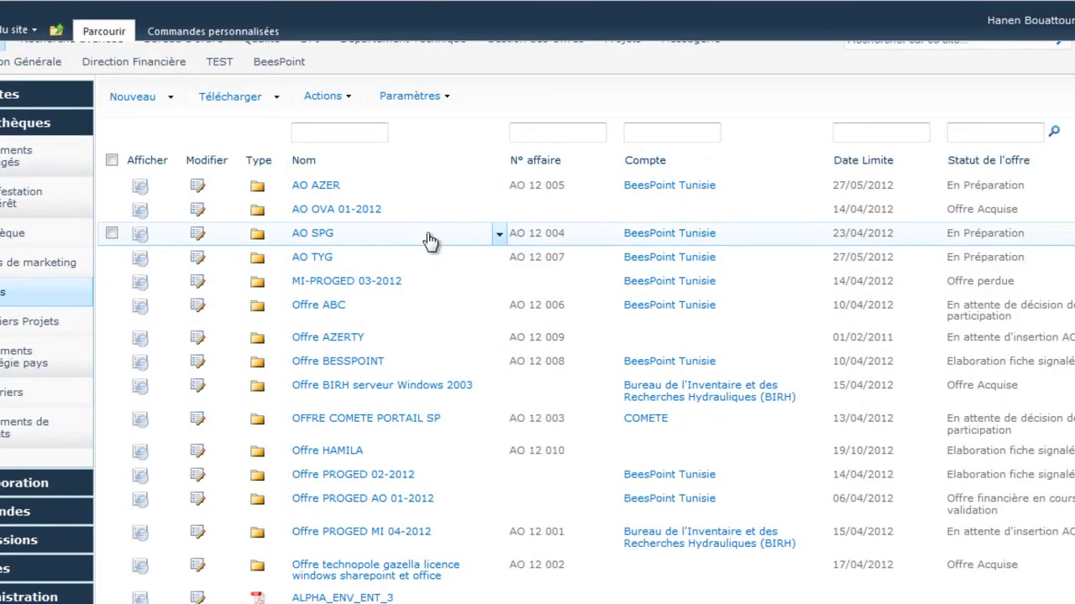
click(139, 188)
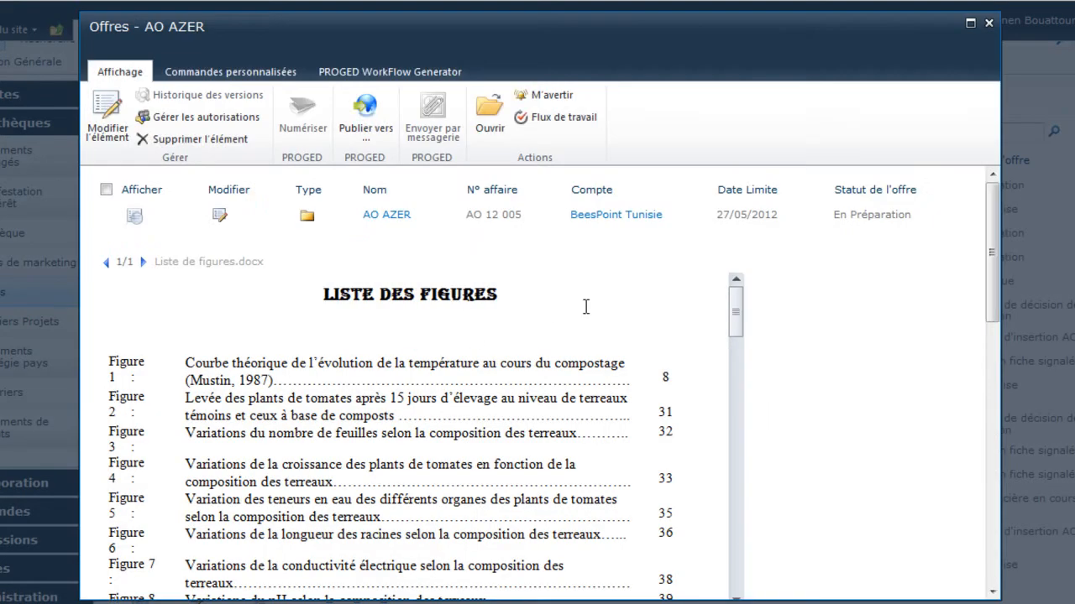
scroll(586, 307, down, 3)
scroll(574, 286, up, 1)
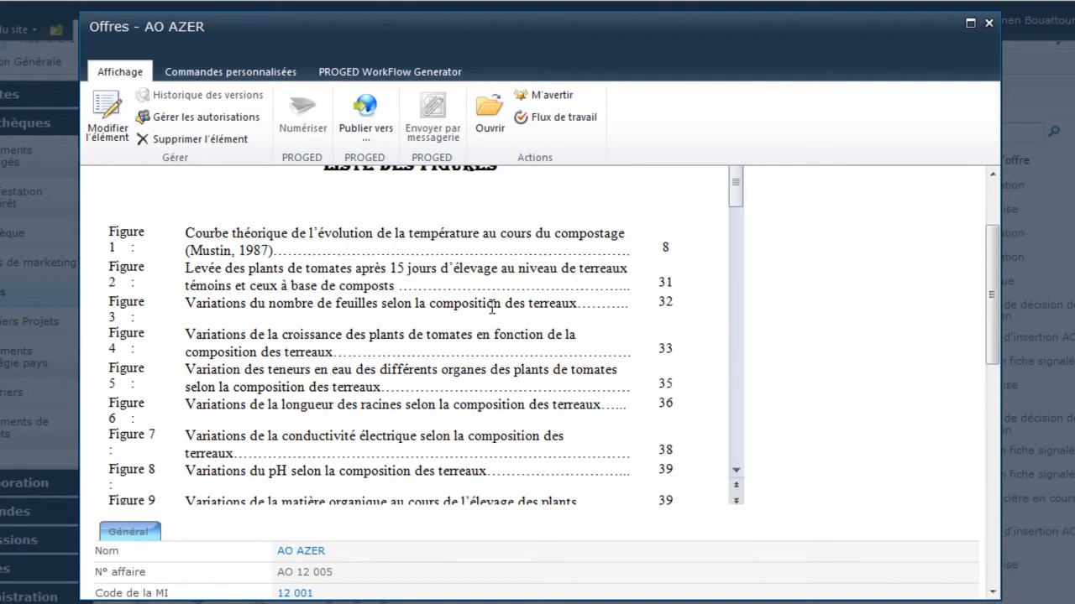
- Edit the AO AZER offer, append "de tomates" copied from the document preview to its name, and close the form without saving
click(107, 125)
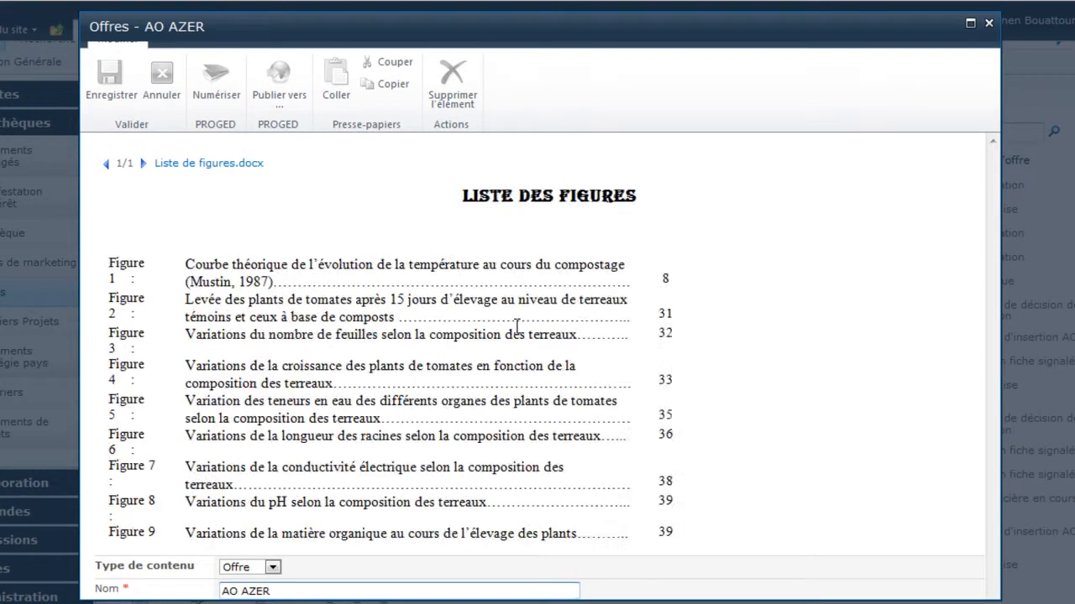
scroll(475, 329, down, 2)
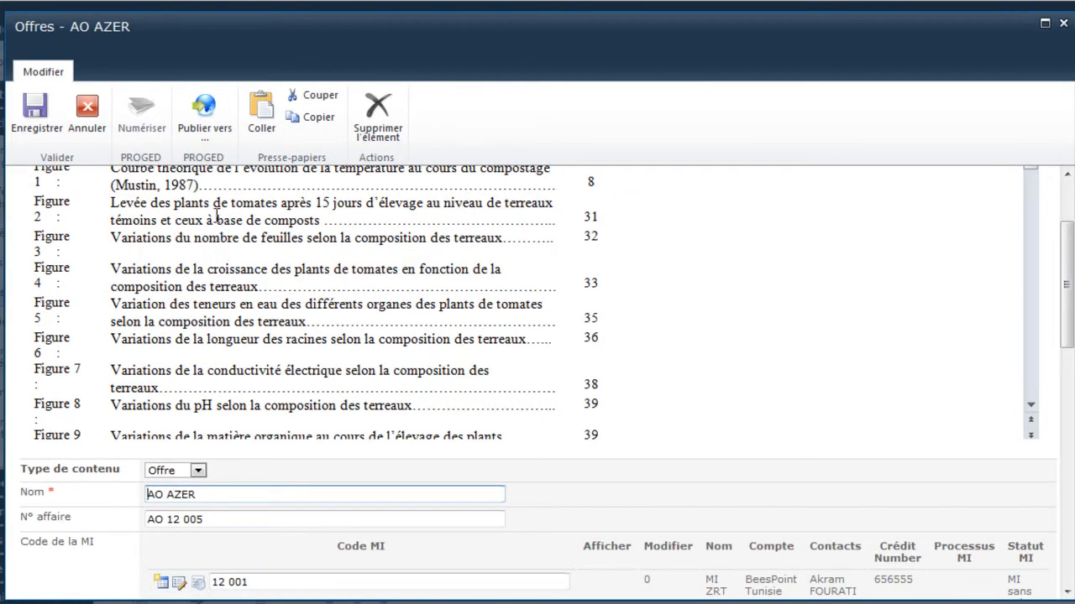
drag(214, 204, 278, 204)
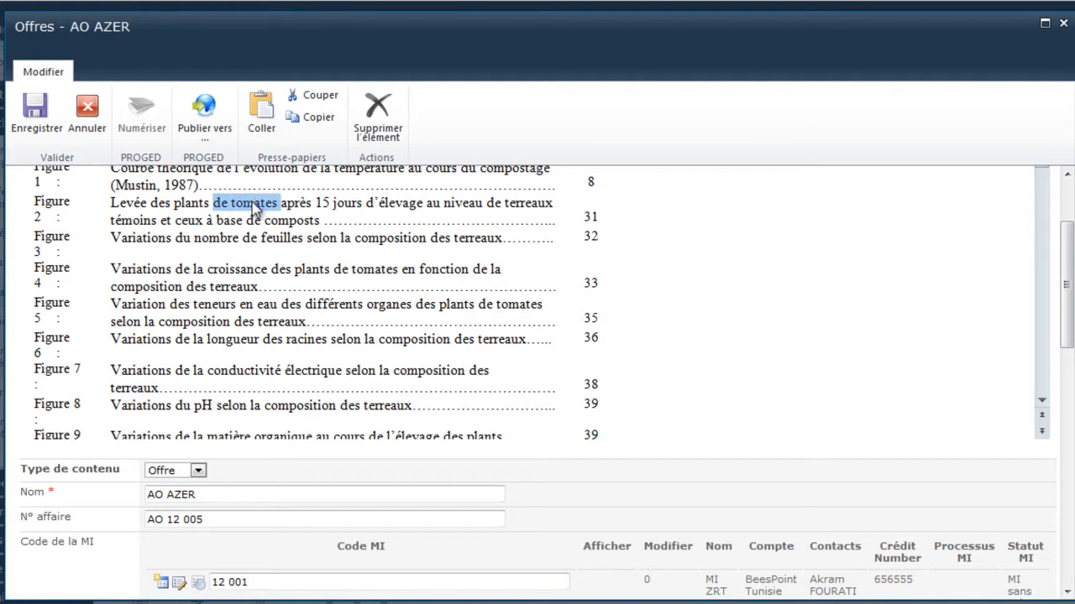
right_click(253, 202)
click(285, 214)
scroll(315, 332, down, 2)
click(271, 492)
key(ctrl+v)
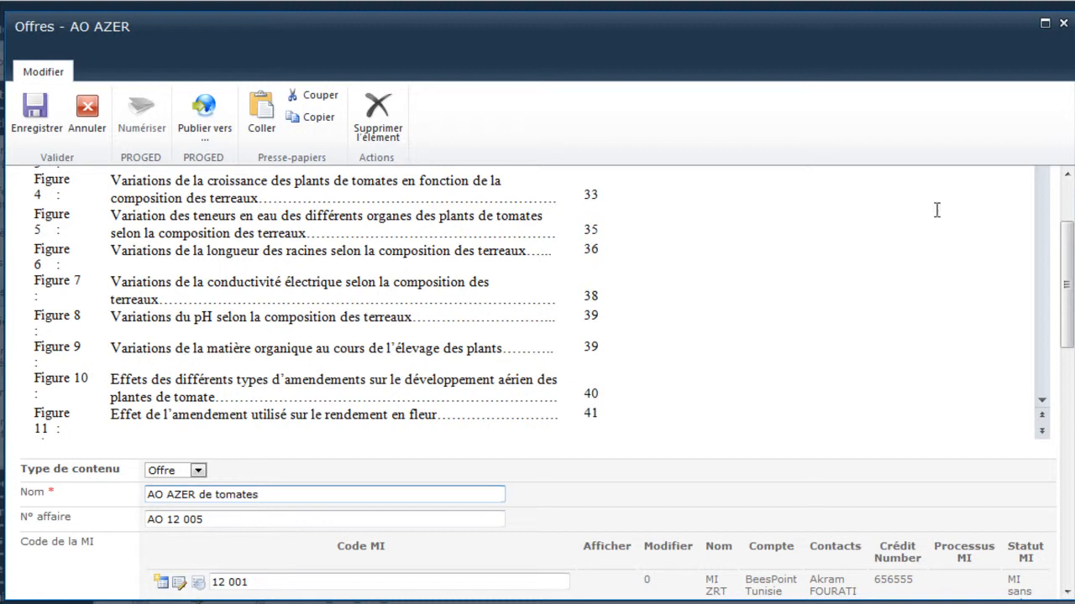
click(1063, 27)
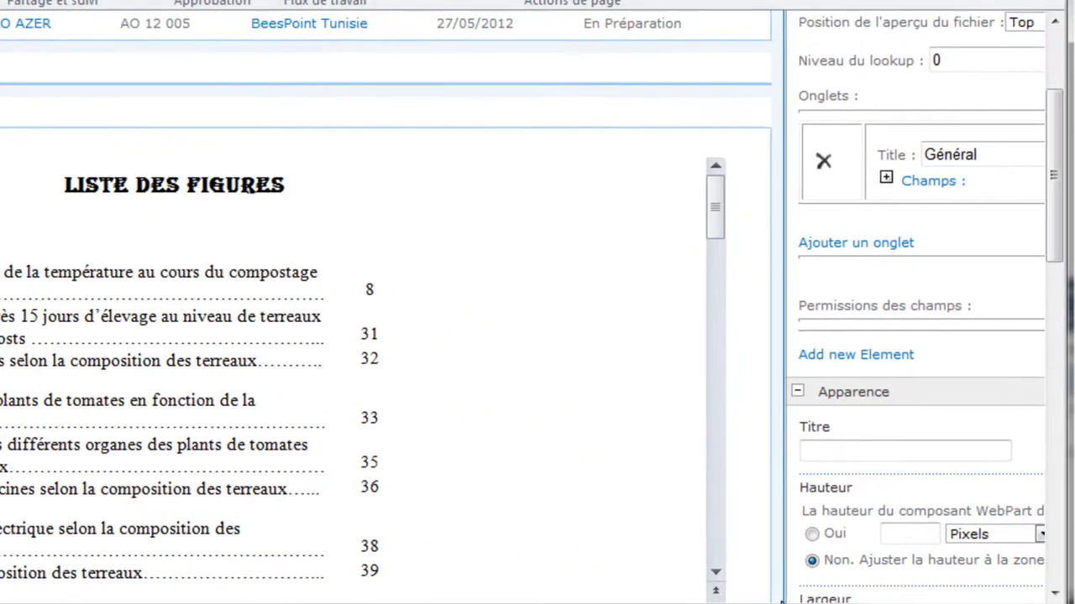
- Look over the preview position and tab settings of the AO AZER offer form
drag(781, 602, 889, 602)
scroll(789, 163, up, 1)
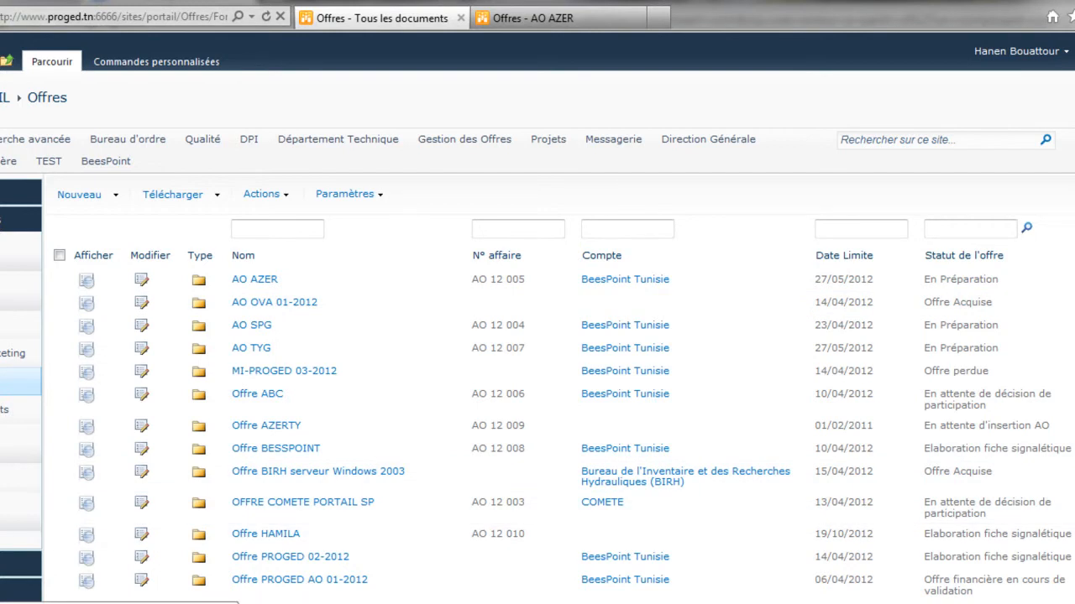
- View the Offre BESSPOINT record and show its Processus Offre details
scroll(267, 443, down, 3)
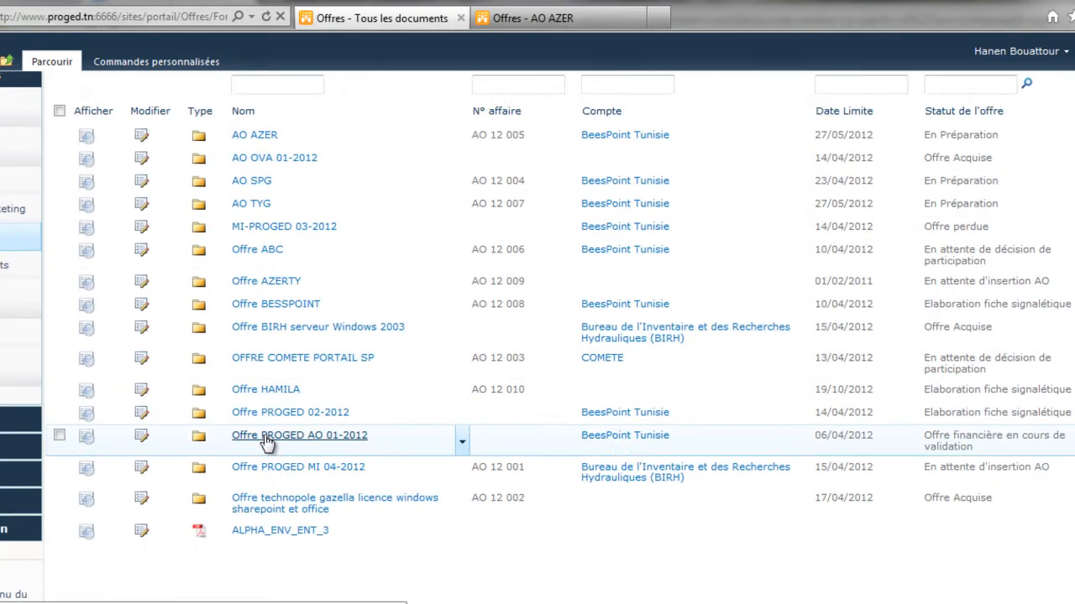
click(84, 306)
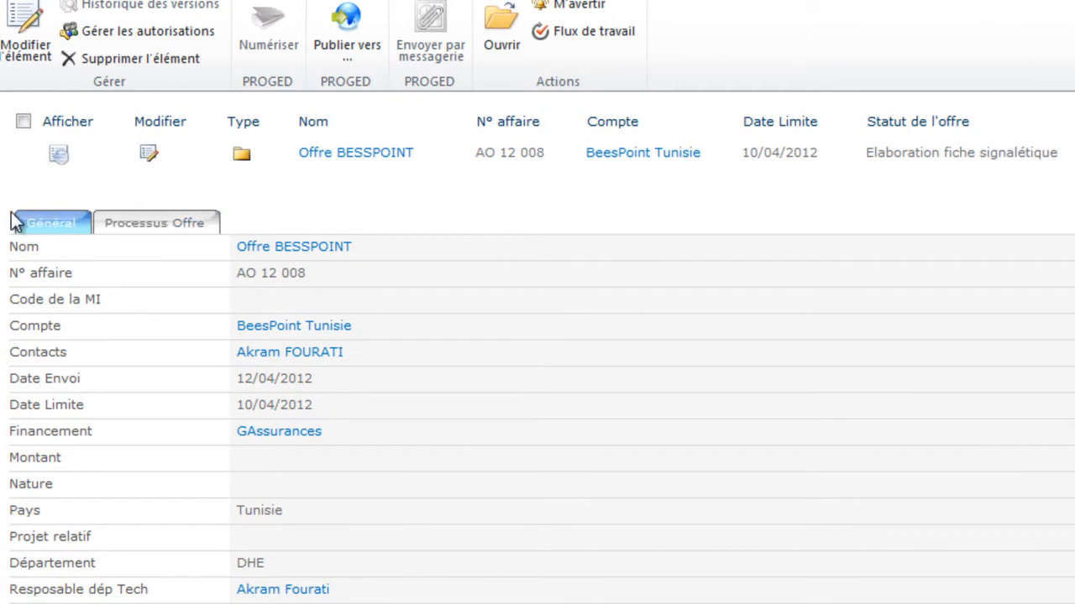
click(155, 229)
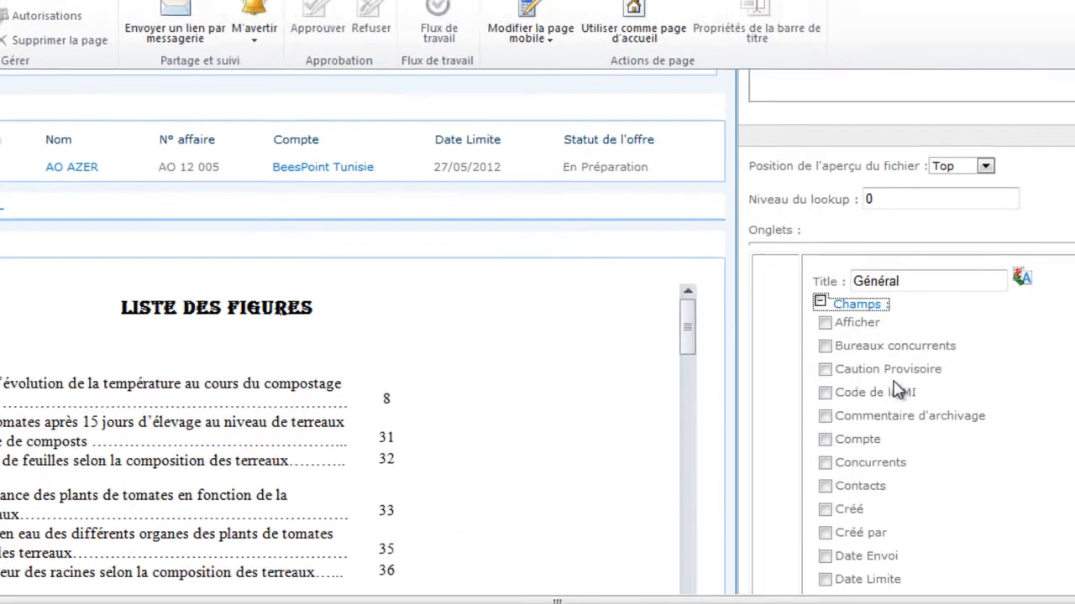
- Examine the fields that can be assigned to the Général tab in the offer form settings
scroll(865, 317, up, 1)
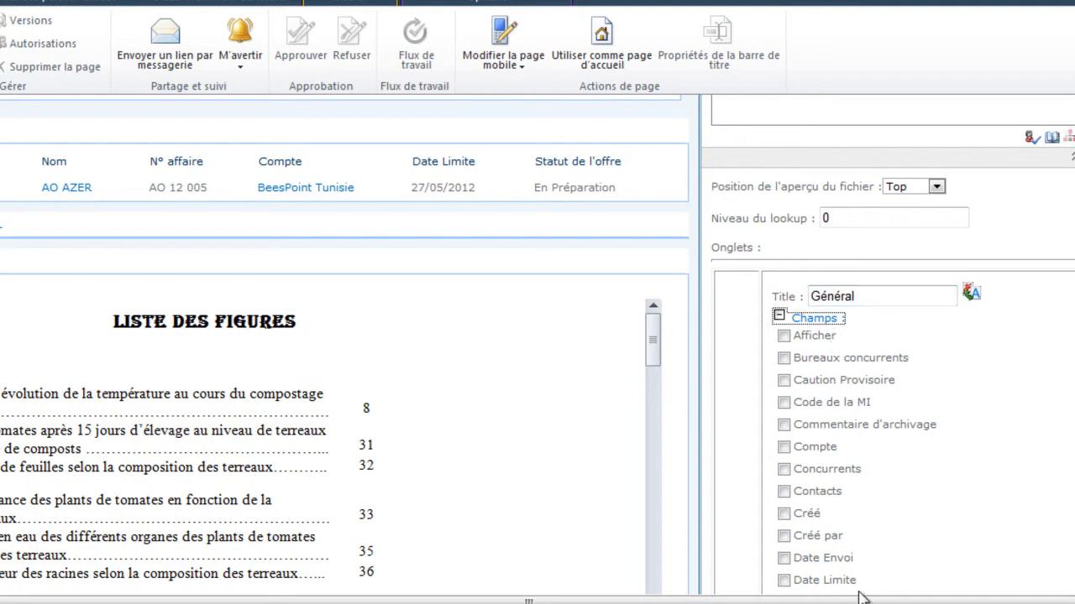
scroll(854, 462, down, 1)
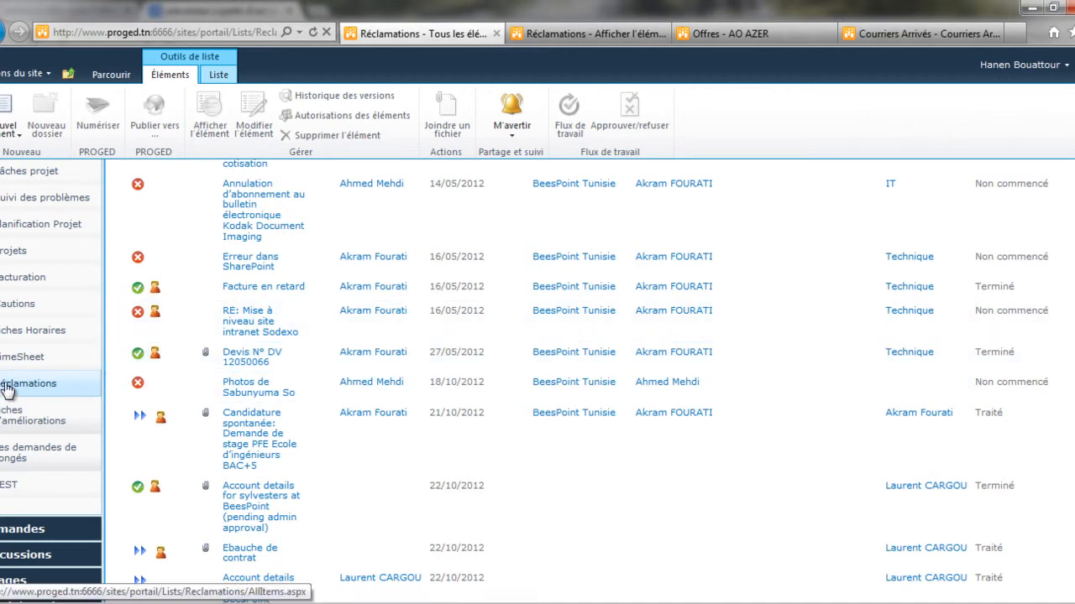
- Open the claim "Ajout d'un compte pour l'OACA" for editing from the Réclamations list
scroll(269, 315, up, 3)
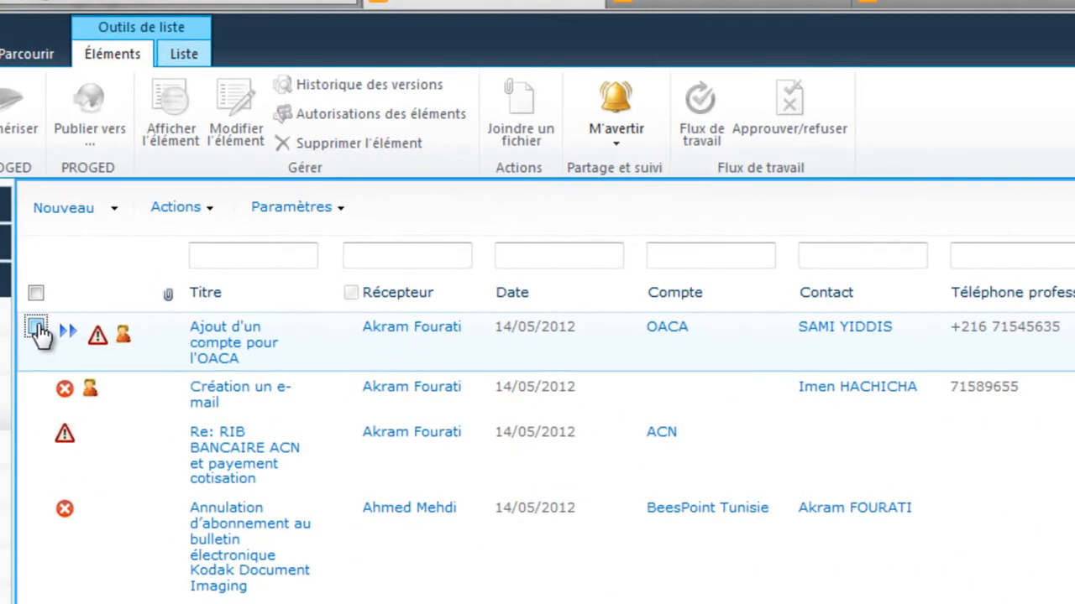
click(37, 328)
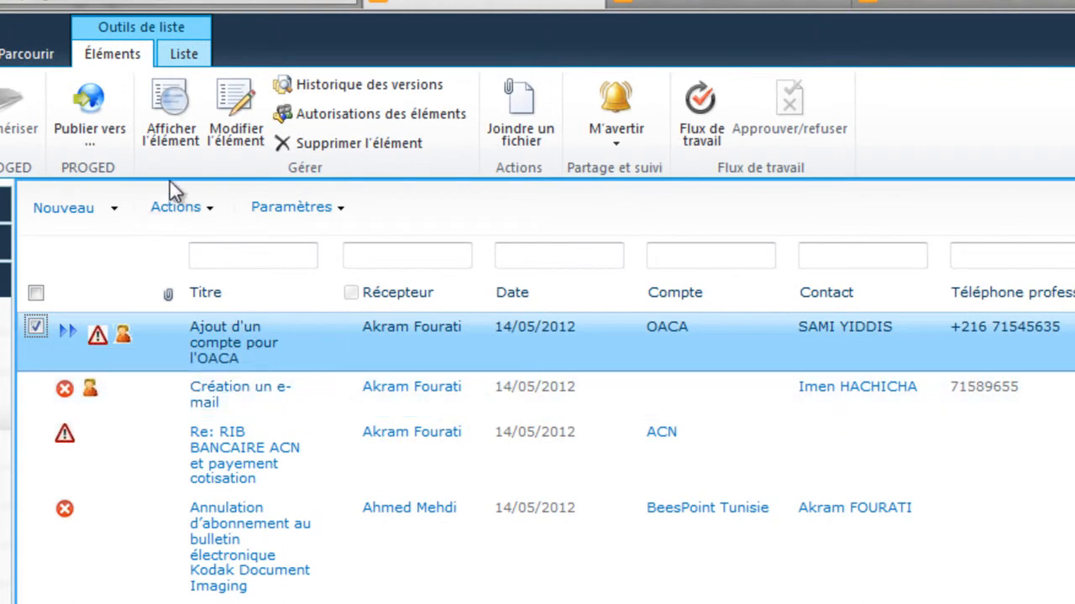
click(230, 104)
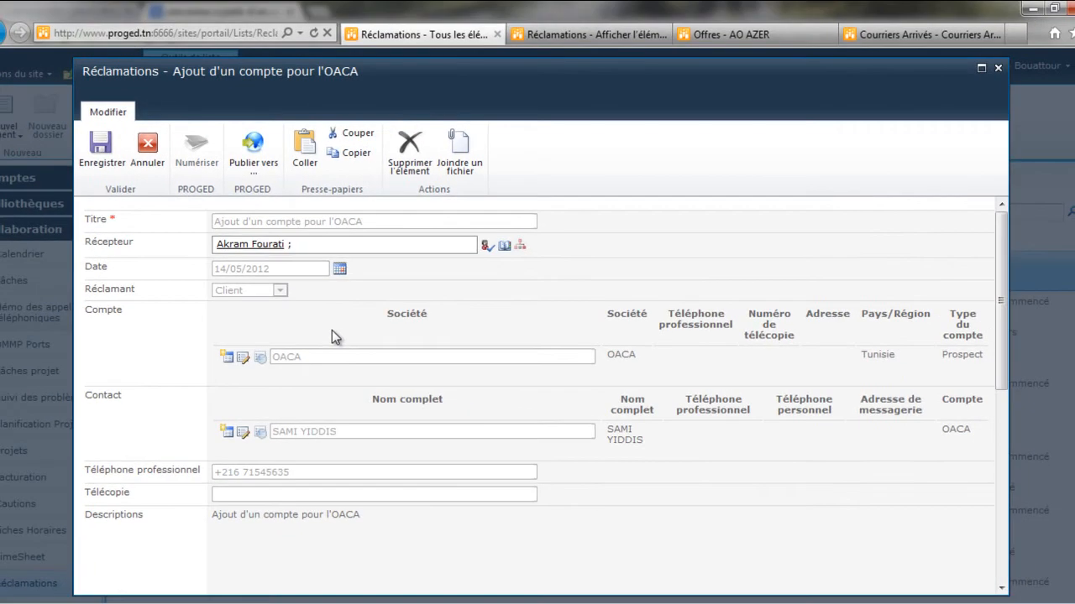
- Switch to the Réclamations display form settings and review the permission types and the users and groups box for field permissions
click(558, 35)
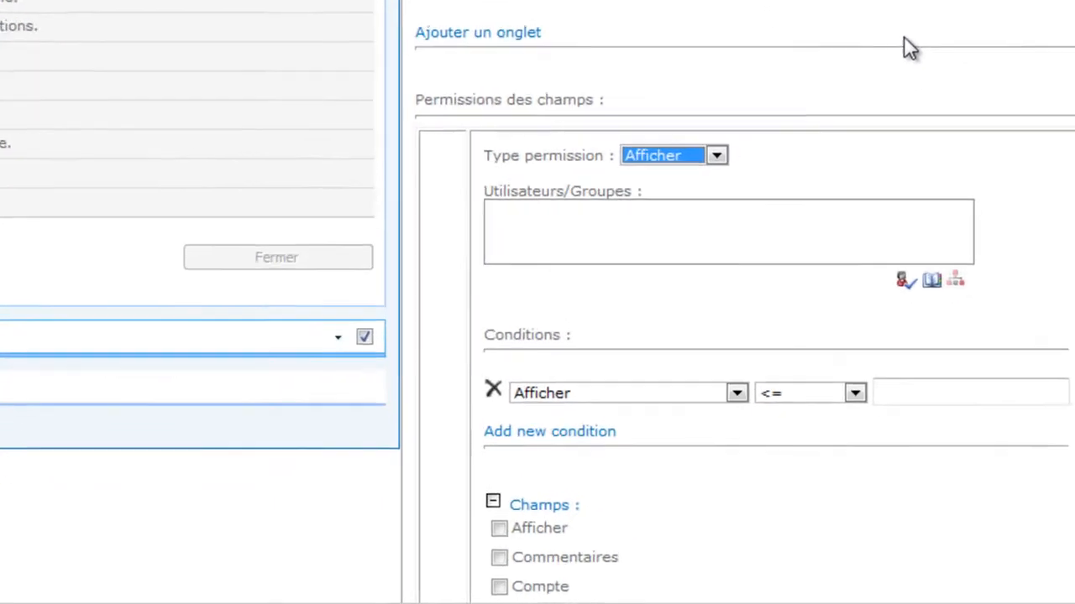
click(717, 156)
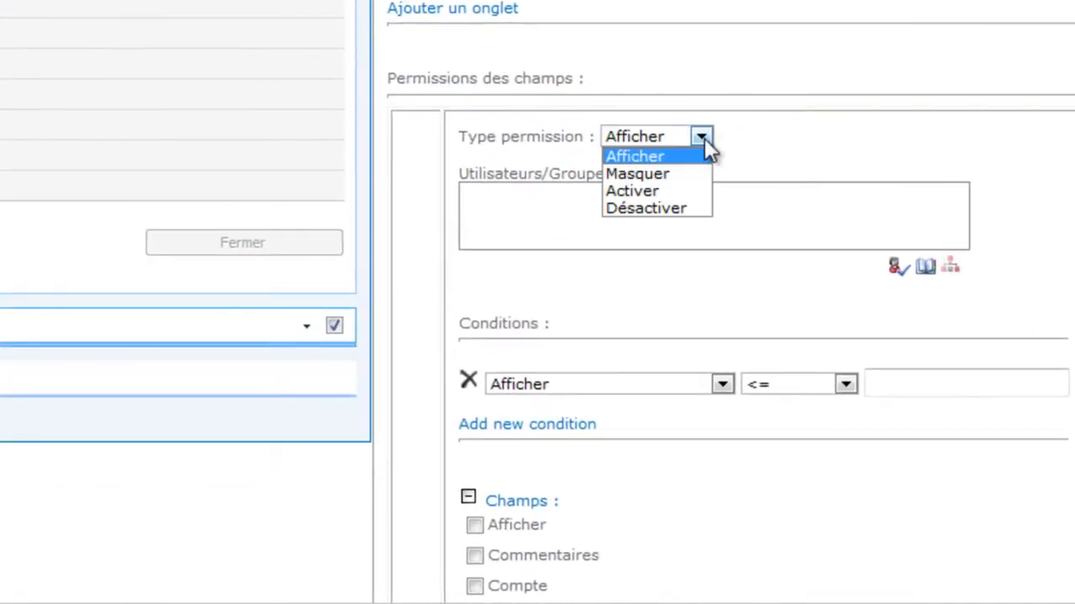
click(701, 157)
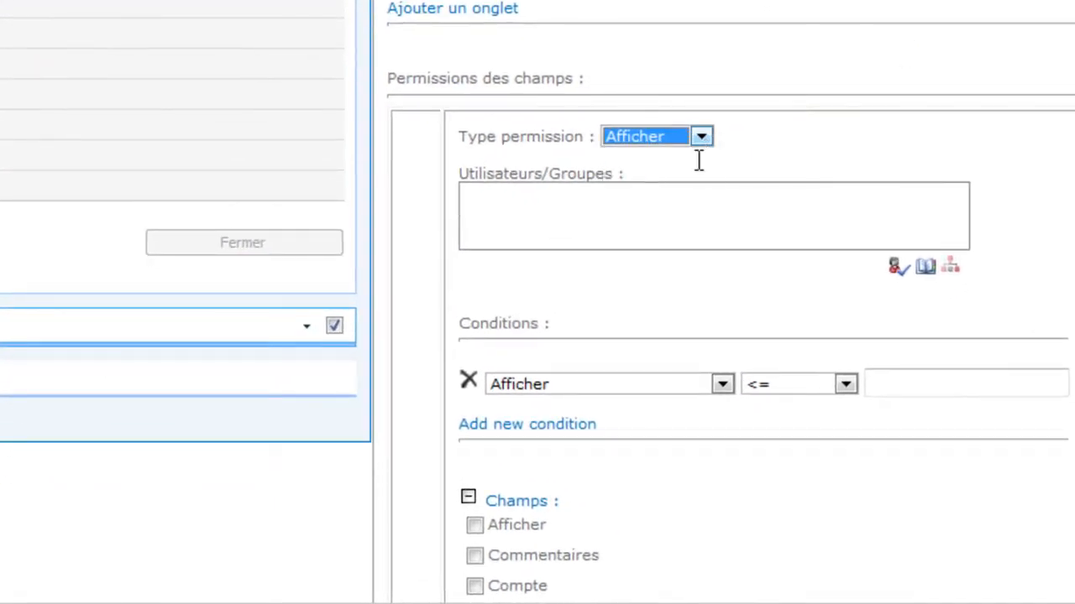
click(546, 210)
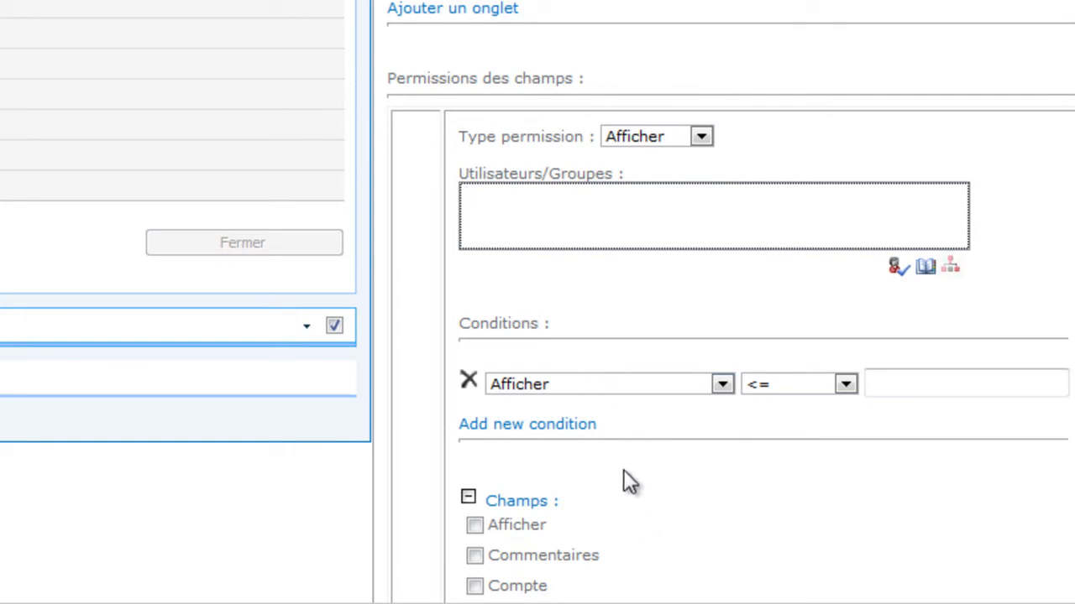
- Review the field permission rule's conditions and fields, the tab settings above it, and the permission type choices
scroll(624, 467, down, 2)
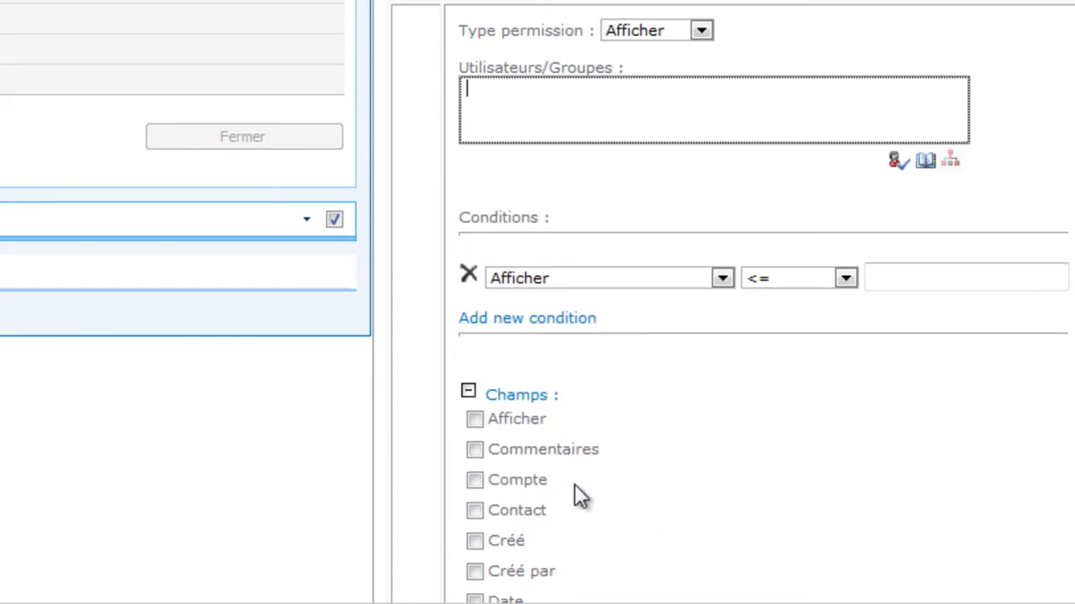
scroll(737, 325, up, 8)
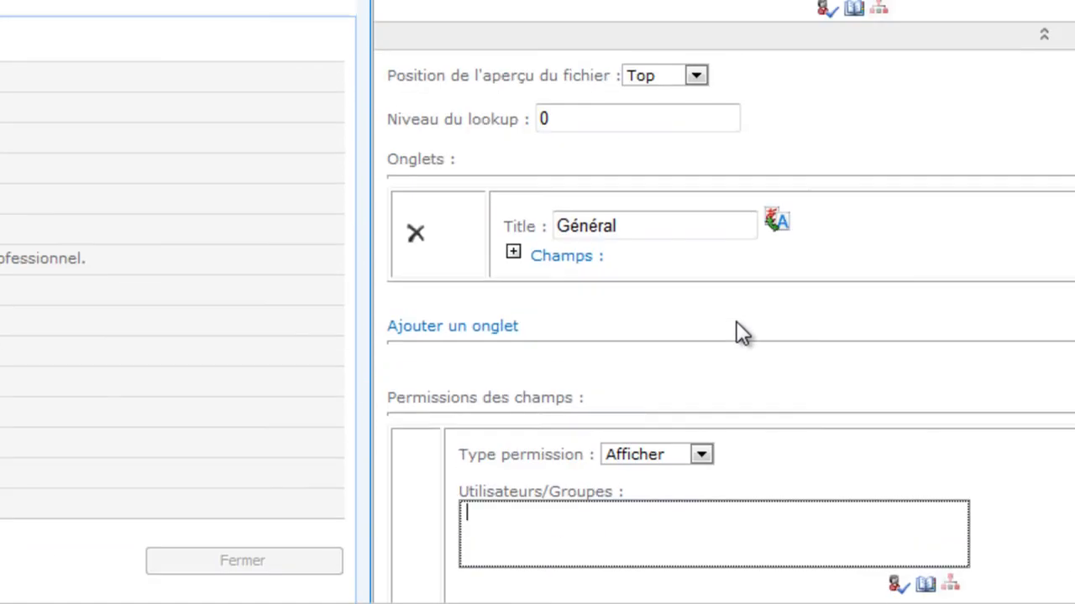
scroll(737, 329, down, 3)
scroll(731, 407, down, 1)
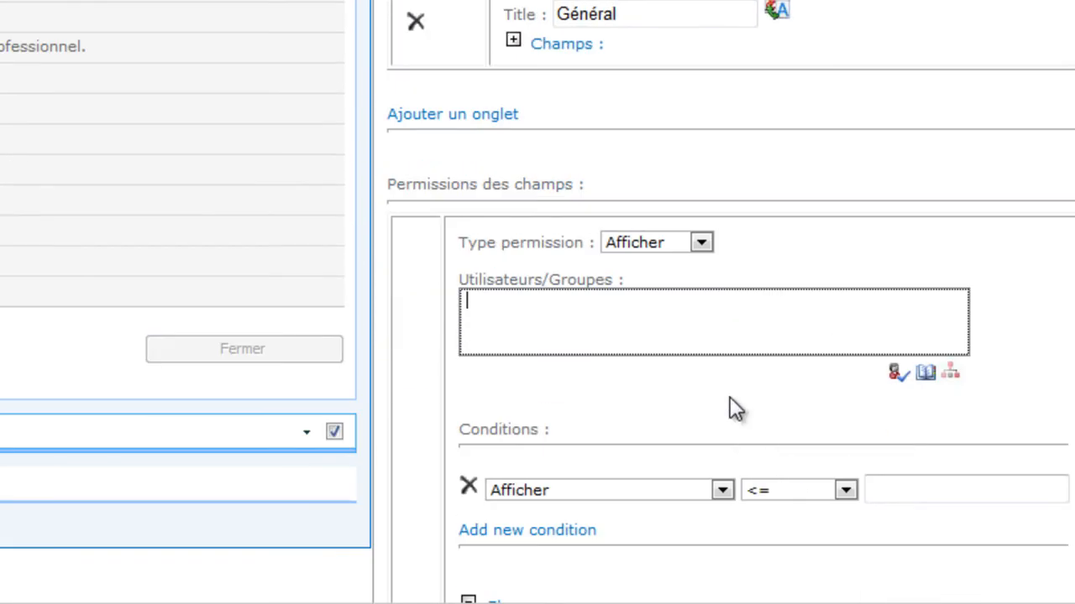
click(701, 243)
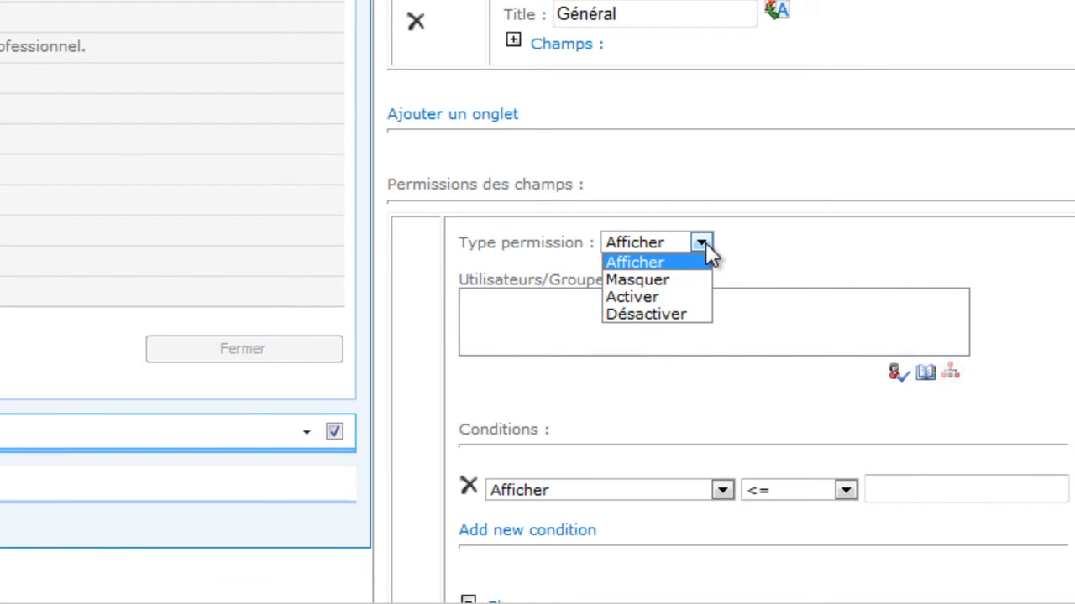